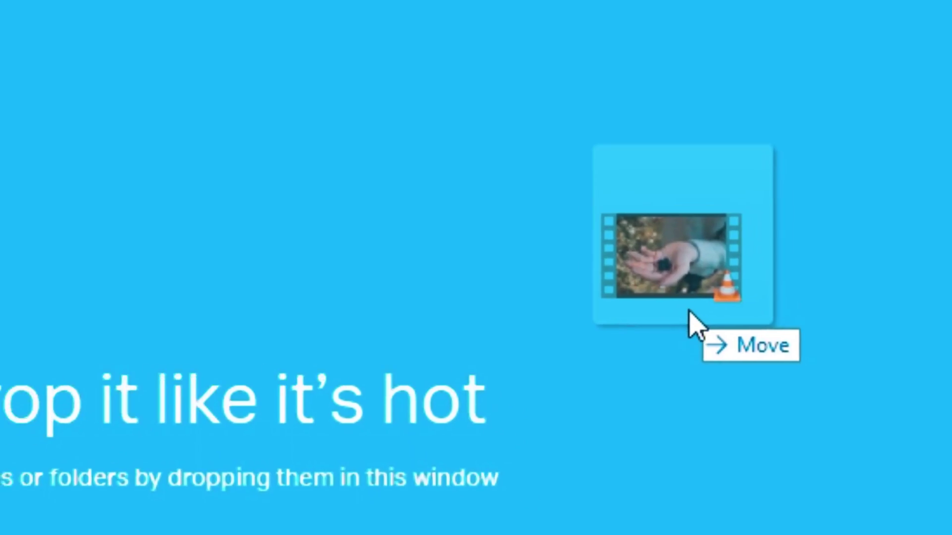
# Drop the handheld video file from File Explorer into the WeTransfer window
pyautogui.moveTo(690, 318); pyautogui.dragTo(485, 274)
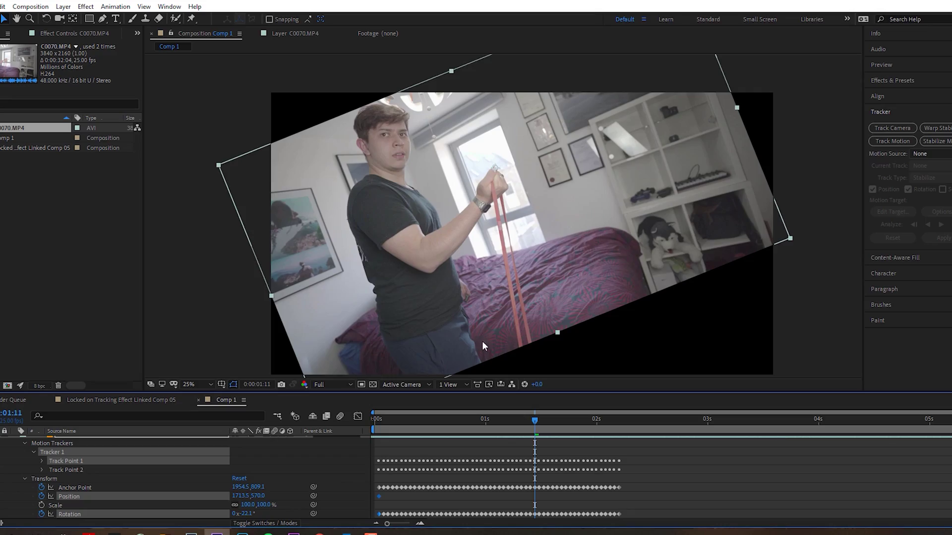
# Scrub the timeline to check the wrist stays locked while the frame rotates
pyautogui.moveTo(533, 418); pyautogui.dragTo(419, 413)
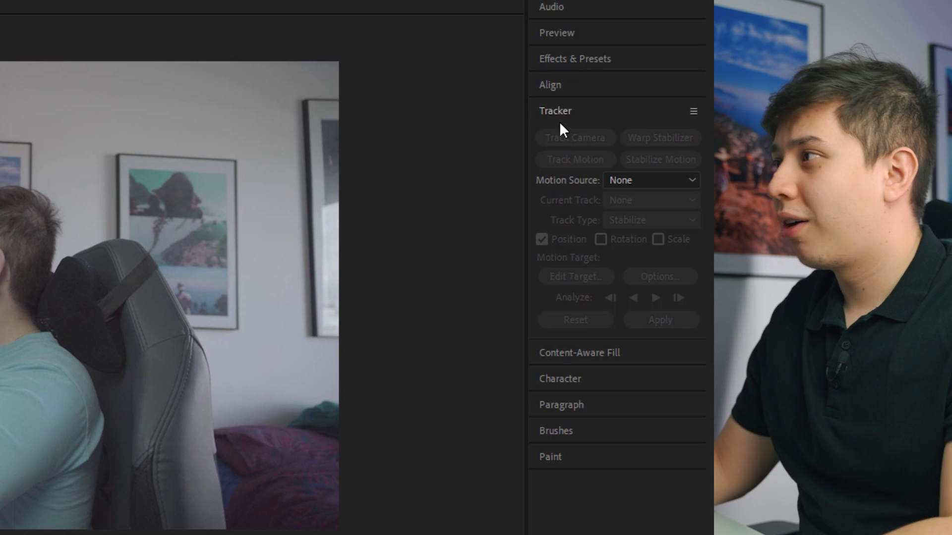
# Show the Tracker panel from the Window menu and select the C0062.MP4 layer
pyautogui.click(570, 110)
pyautogui.click(586, 111)
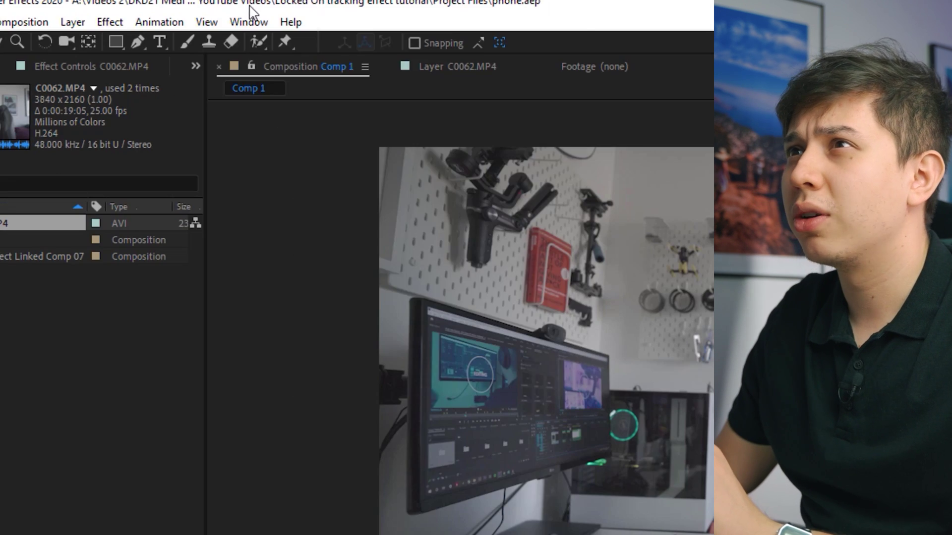
pyautogui.click(249, 21)
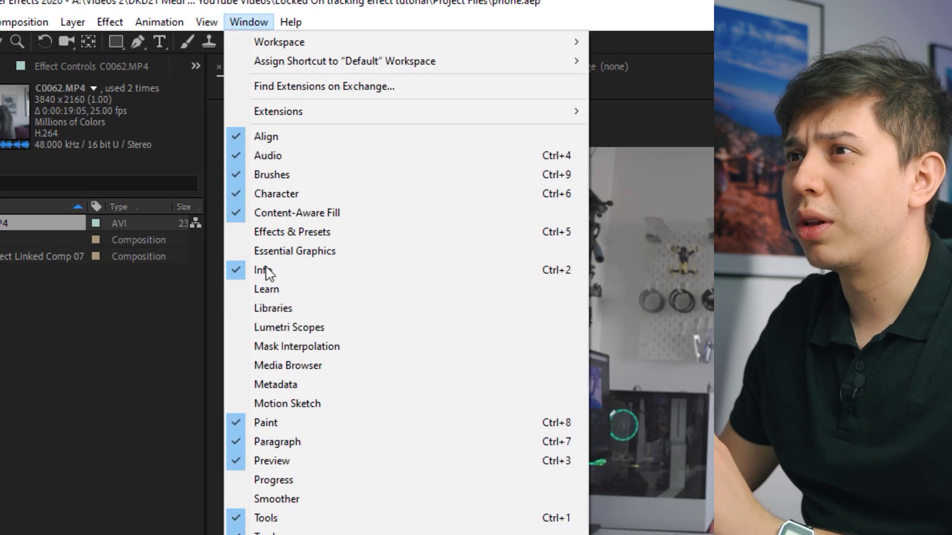
pyautogui.click(297, 375)
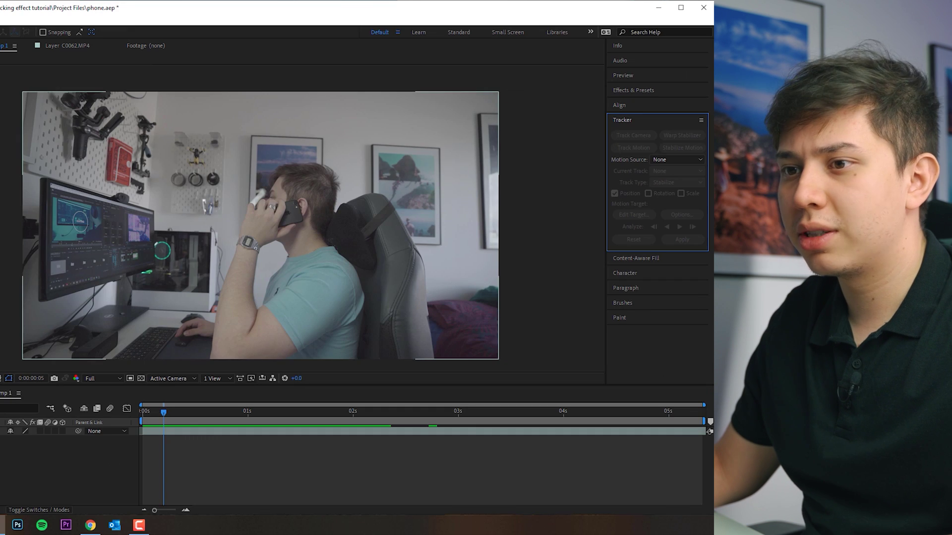
pyautogui.click(347, 431)
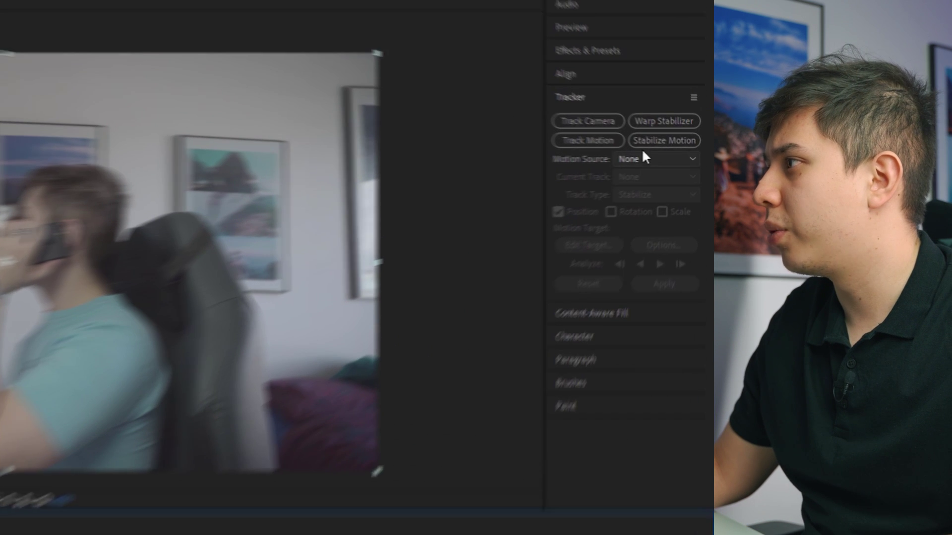
# Start Stabilize Motion on C0062.MP4, select Track Point 1 and shrink its search area
pyautogui.click(661, 140)
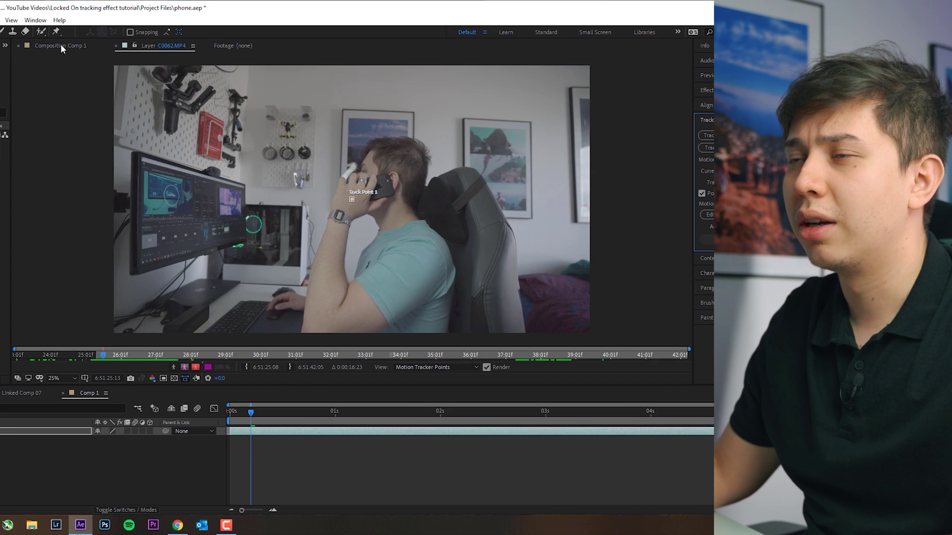
pyautogui.click(58, 45)
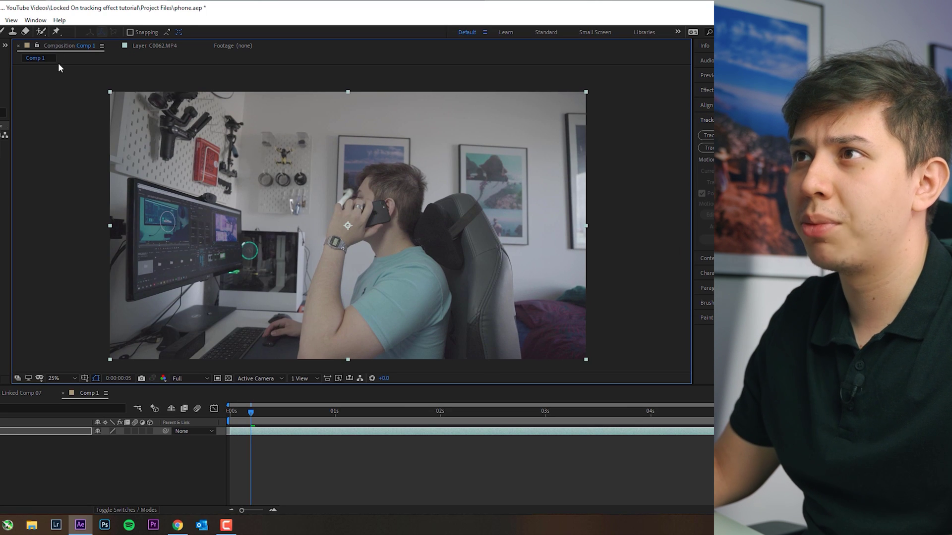
pyautogui.click(151, 44)
pyautogui.scroll(4, 339, 198)
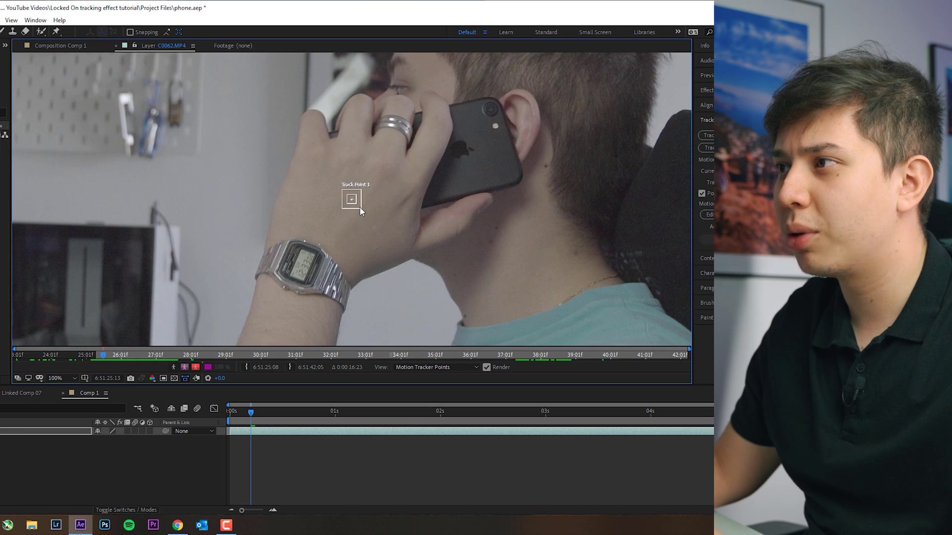
pyautogui.click(361, 209)
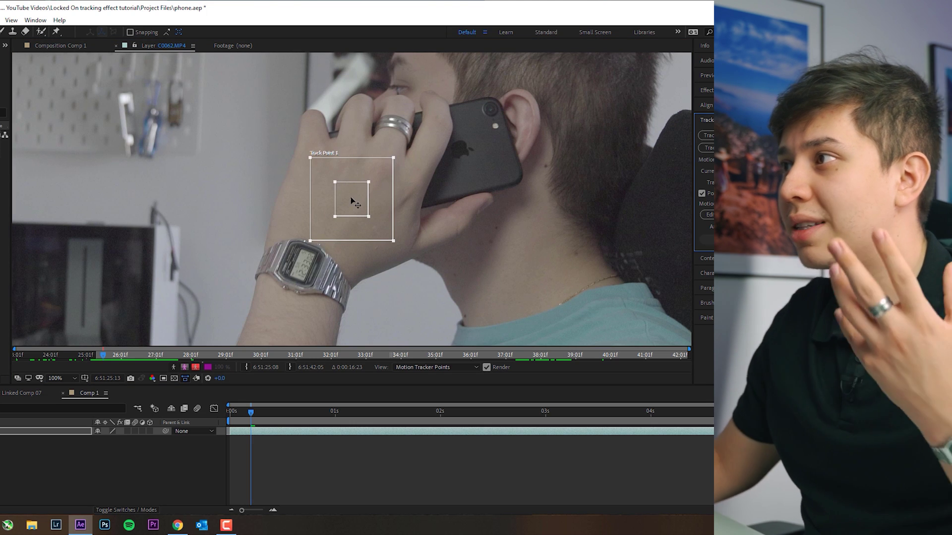
pyautogui.moveTo(310, 158); pyautogui.dragTo(313, 171)
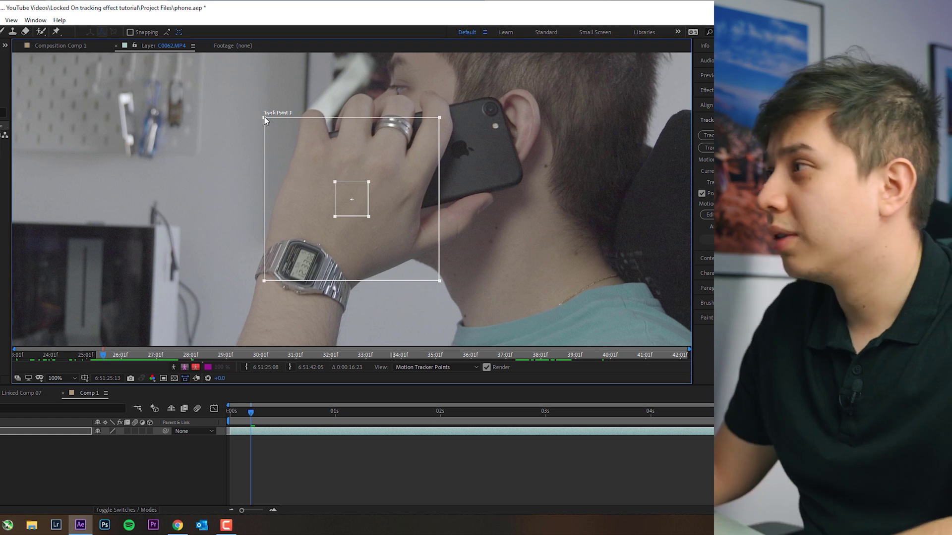
# Move Track Point 1 onto the phone's camera flash and tighten its search box
pyautogui.scroll(2, 494, 124)
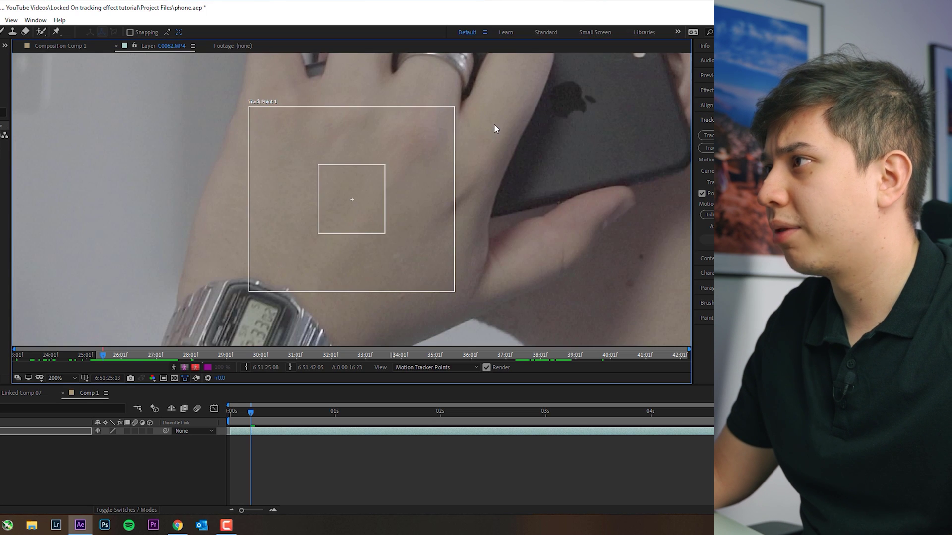
pyautogui.scroll(-2, 518, 177)
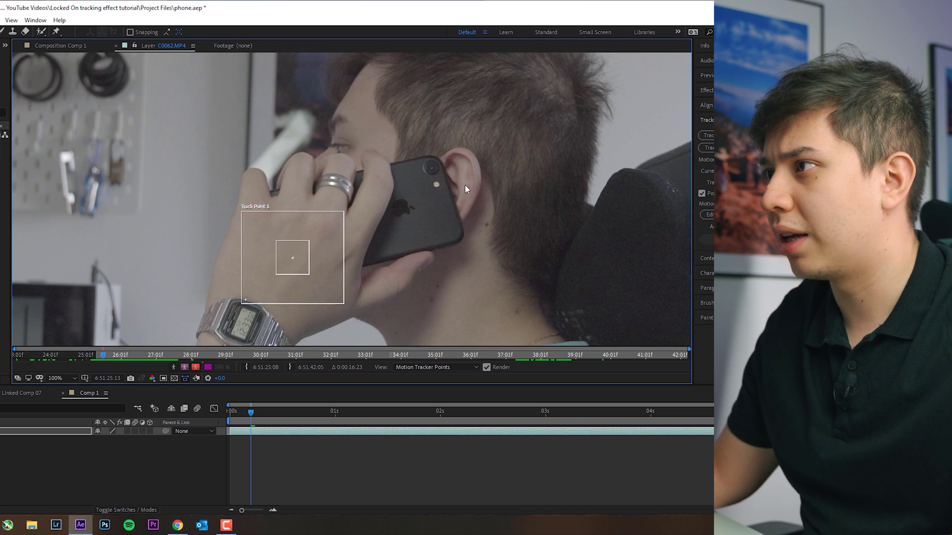
pyautogui.scroll(2, 519, 172)
pyautogui.scroll(-2, 522, 170)
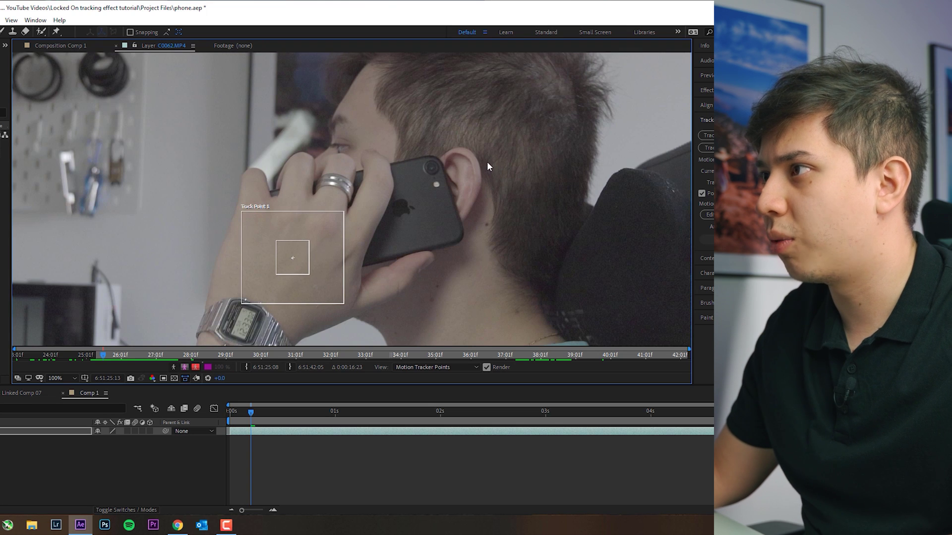
pyautogui.moveTo(297, 256); pyautogui.dragTo(442, 181)
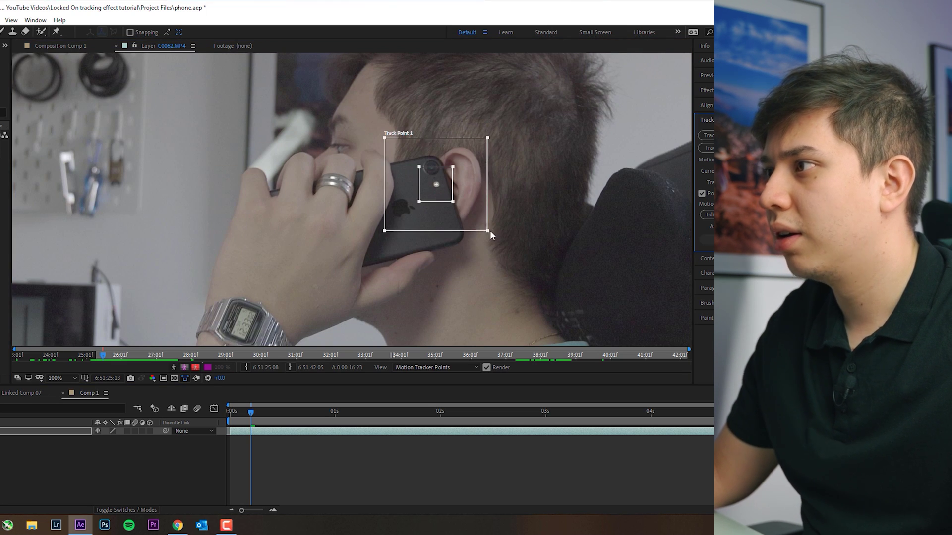
pyautogui.moveTo(489, 230); pyautogui.dragTo(478, 226)
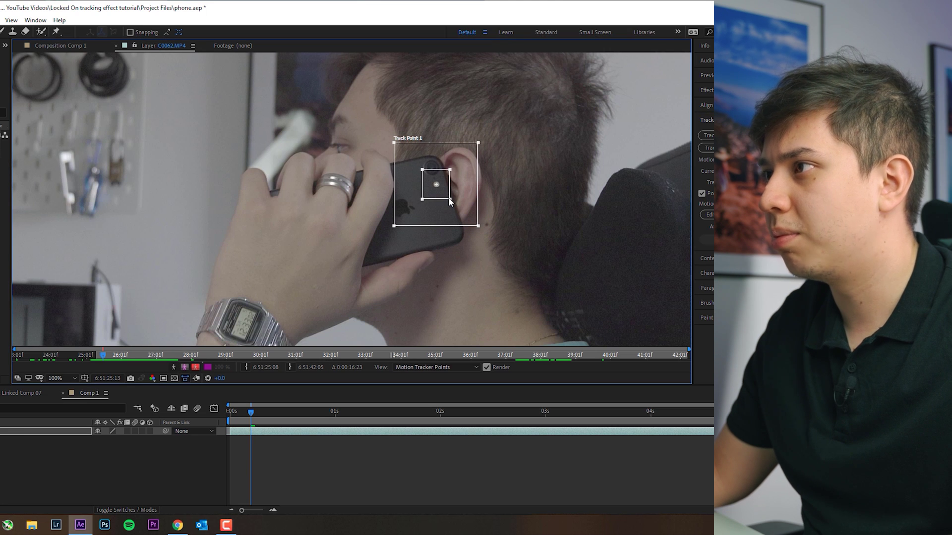
# Set Tracker 1's 'If Confidence is Below 80%' behaviour to Stop Tracking
pyautogui.press(',')
pyautogui.press(',')
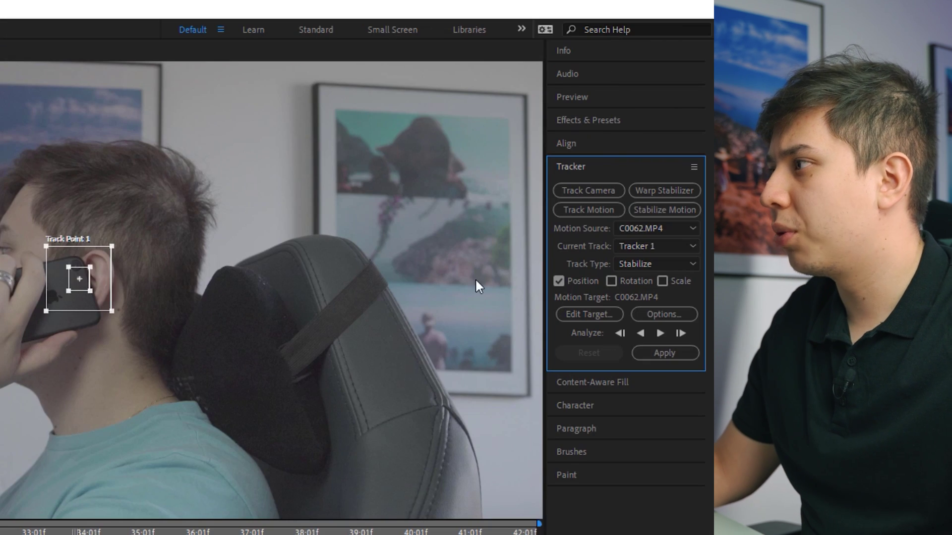
pyautogui.click(663, 314)
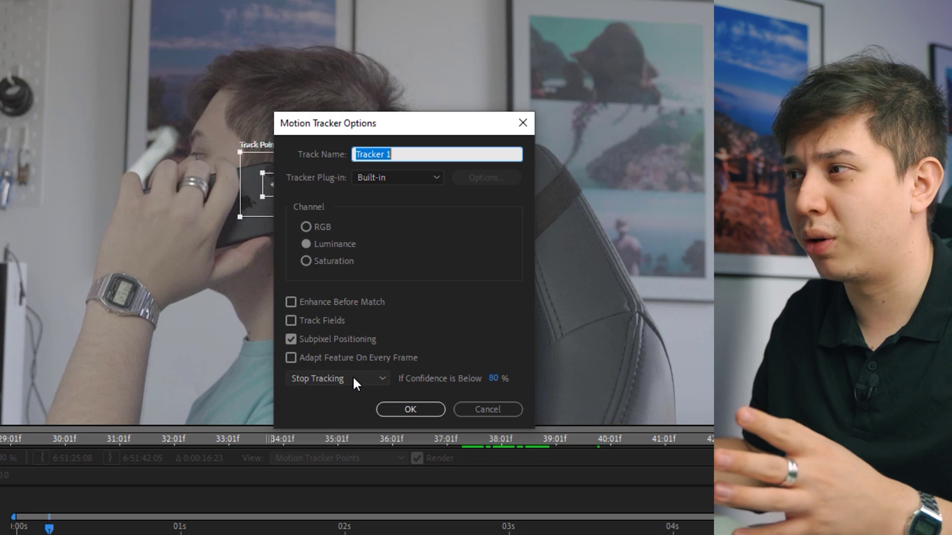
pyautogui.click(352, 378)
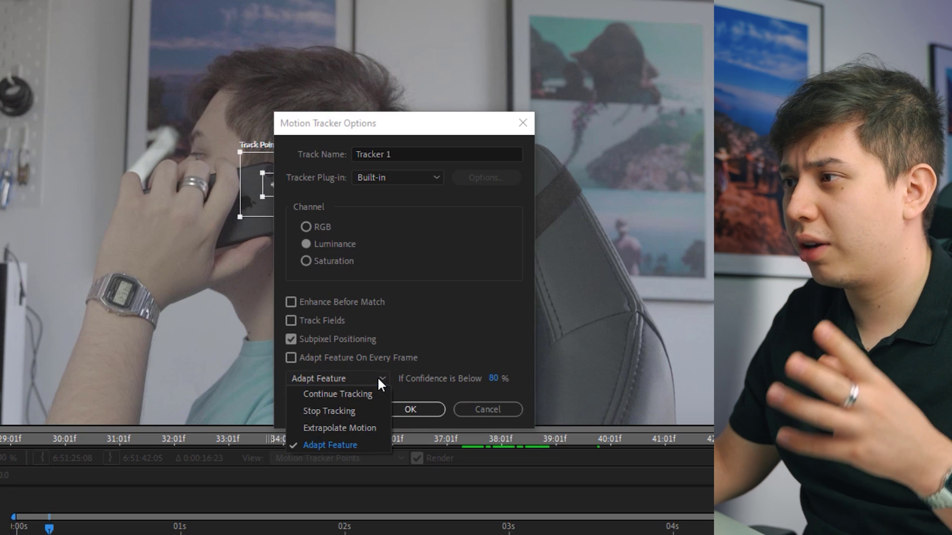
pyautogui.click(359, 411)
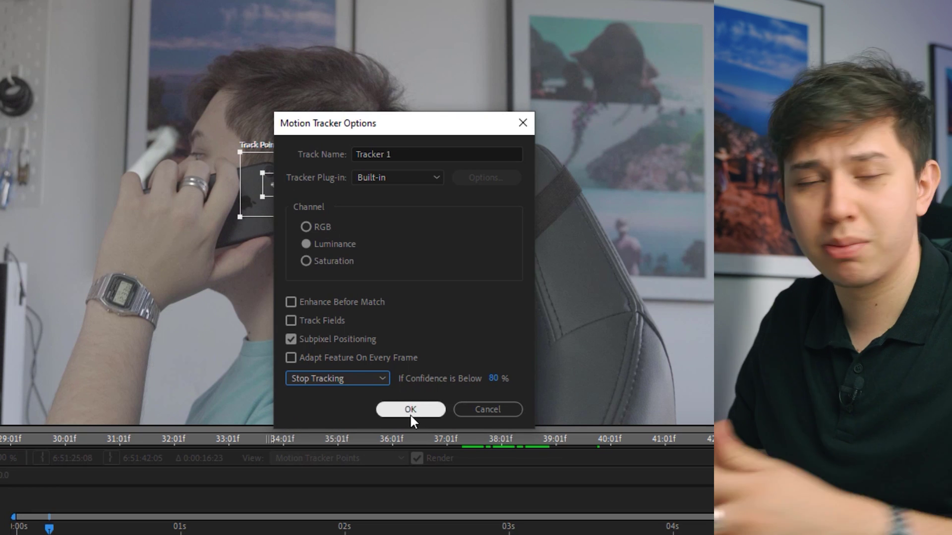
pyautogui.click(347, 379)
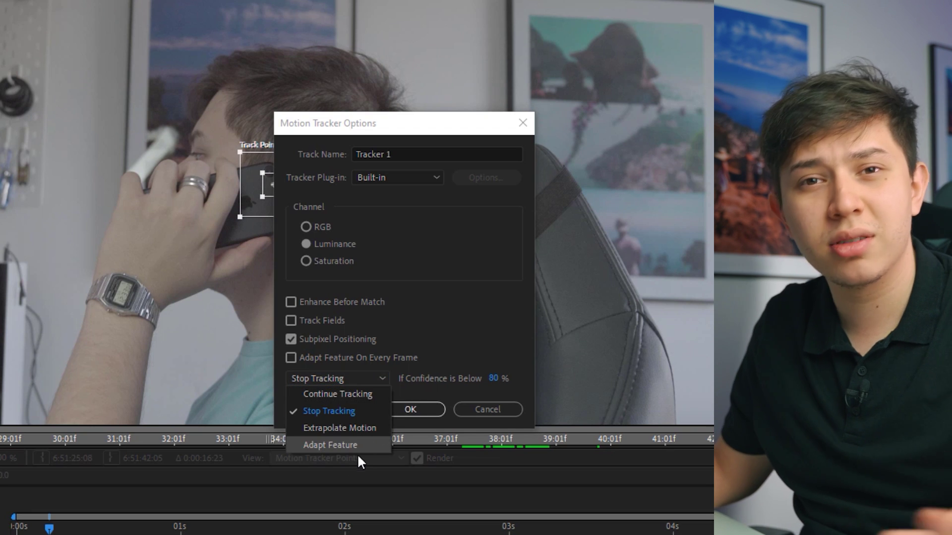
pyautogui.click(429, 406)
# Analyze the phone track forward and apply it to the layer in X and Y
pyautogui.press('Return')
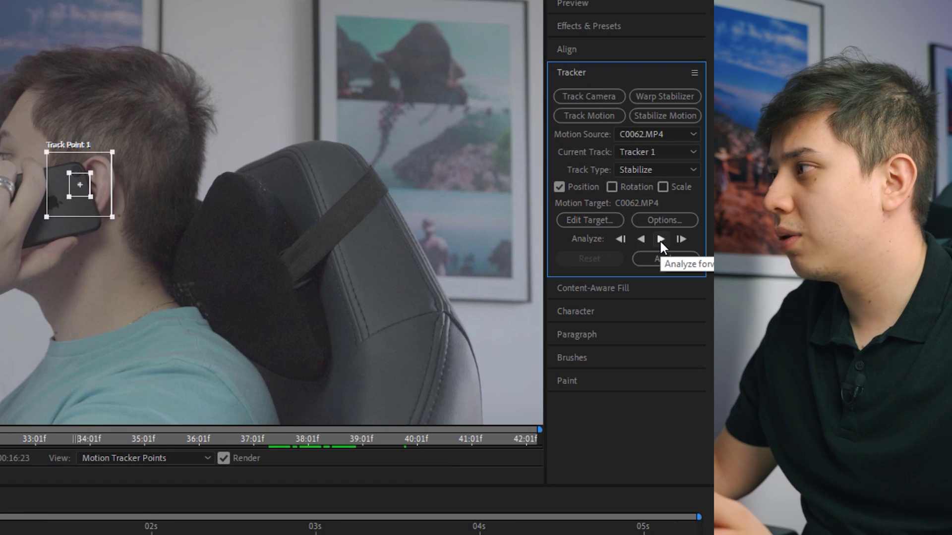
pyautogui.click(660, 239)
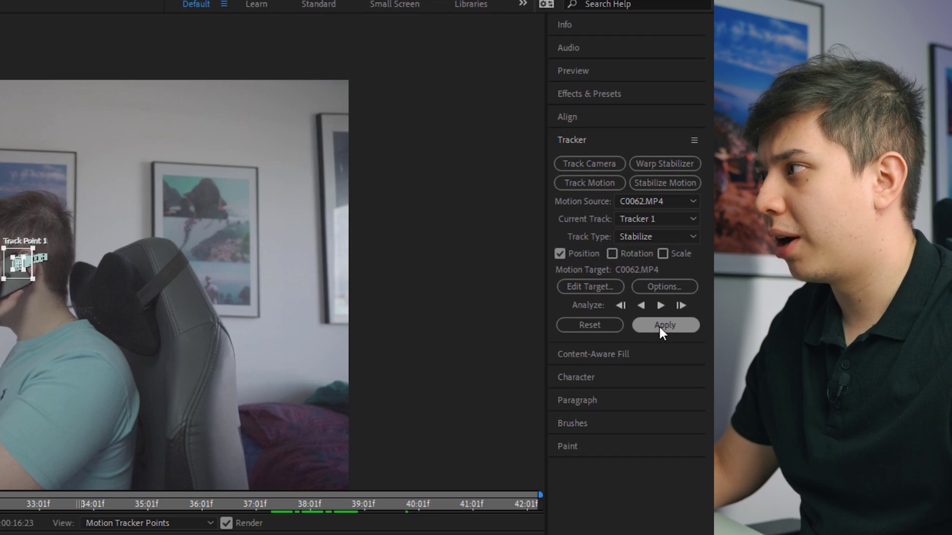
pyautogui.click(682, 240)
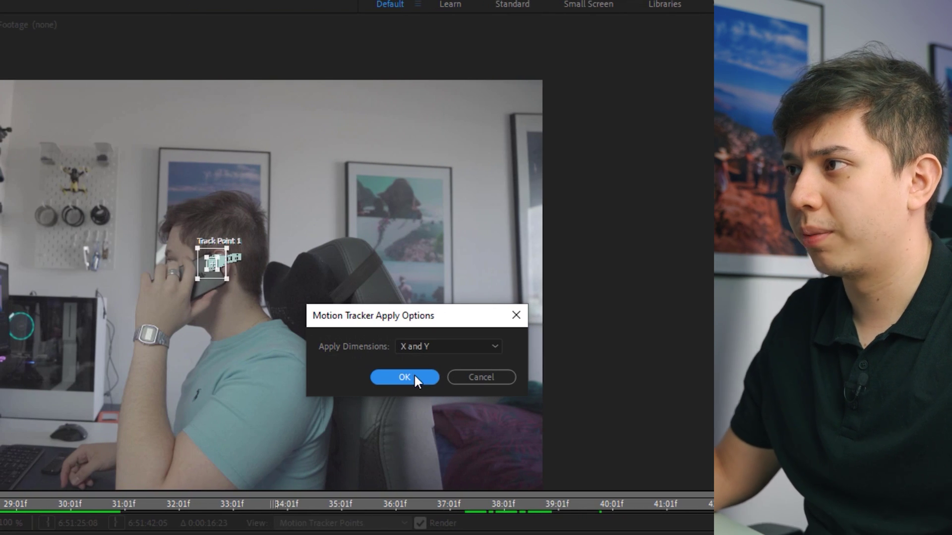
pyautogui.click(414, 375)
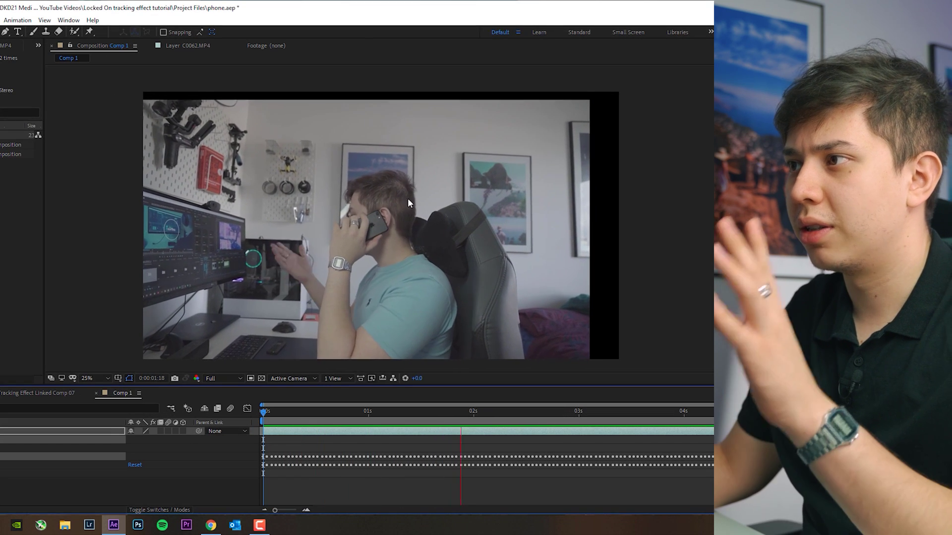
pyautogui.press('space')
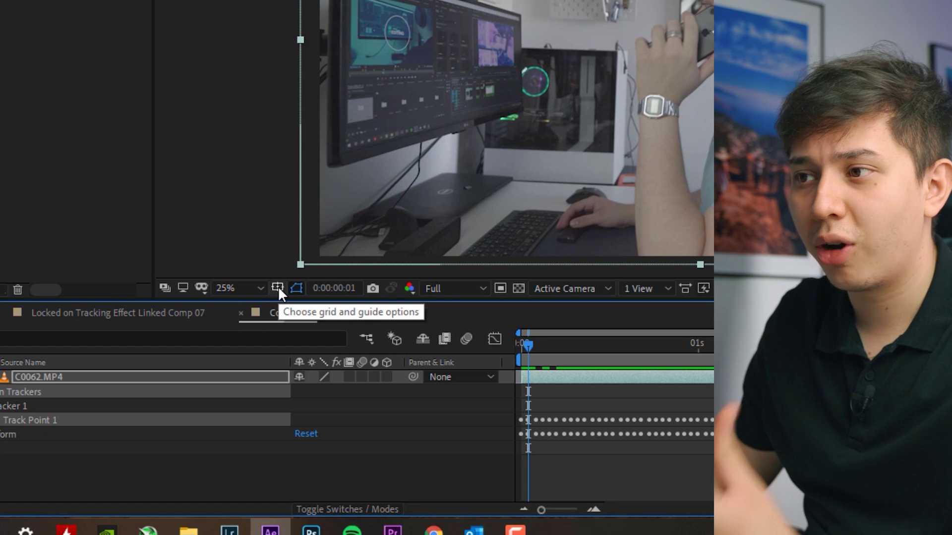
# Turn on the Title/Action Safe guides in the Comp 1 viewer
pyautogui.click(277, 287)
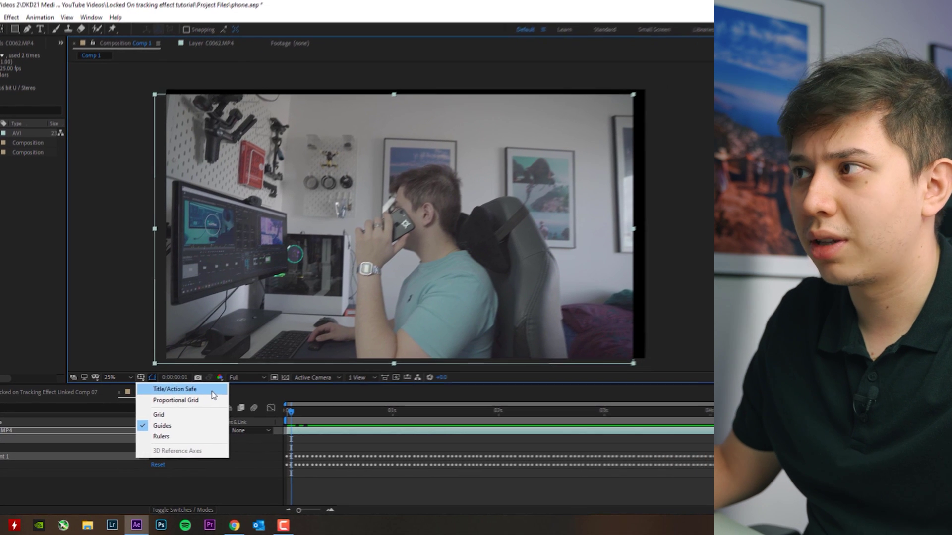
pyautogui.click(219, 376)
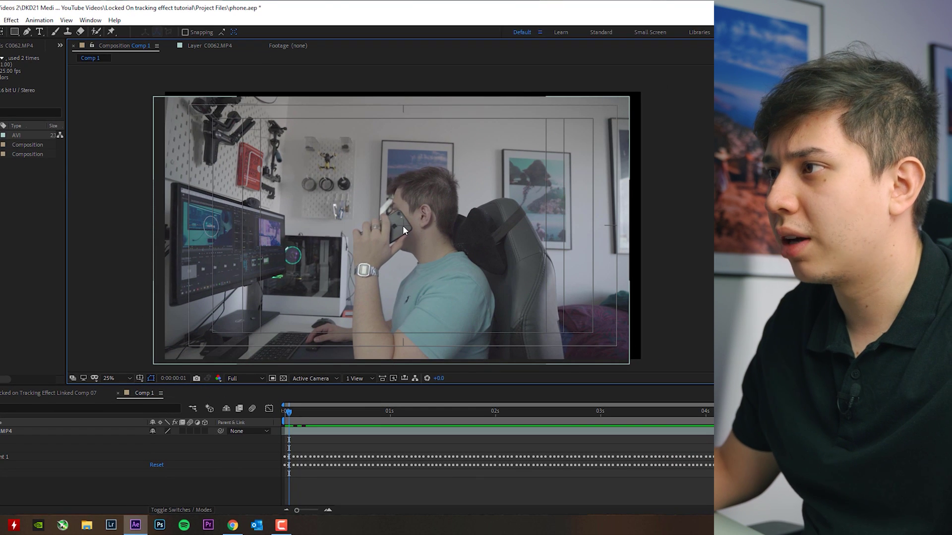
pyautogui.scroll(4, 401, 229)
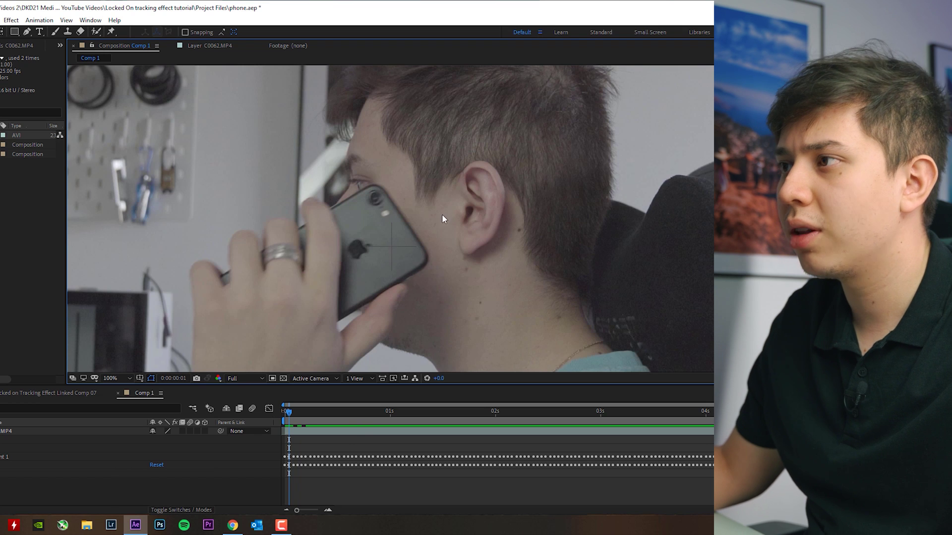
# Nudge the C0062.MP4 layer's Transform Position to about 1992, 1076
pyautogui.scroll(-2, 442, 215)
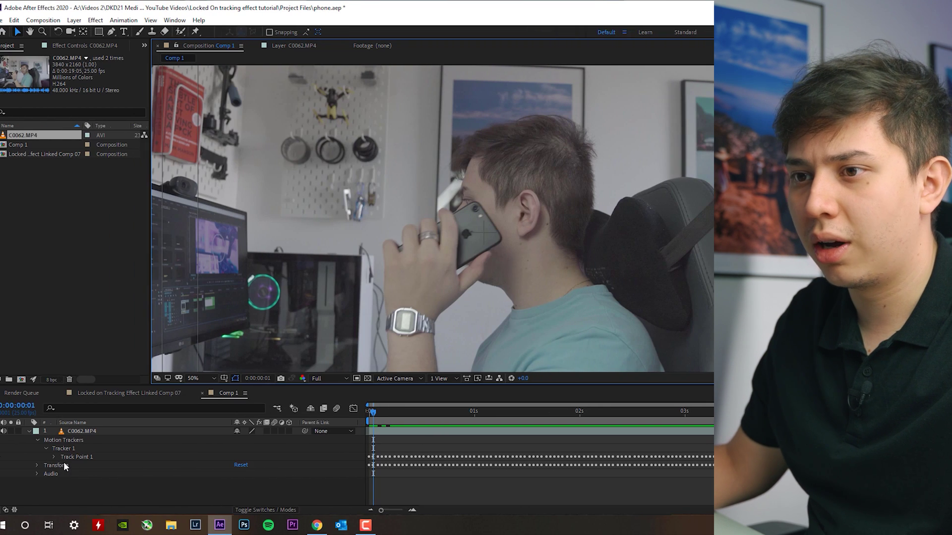
pyautogui.click(38, 463)
pyautogui.scroll(-1, 91, 483)
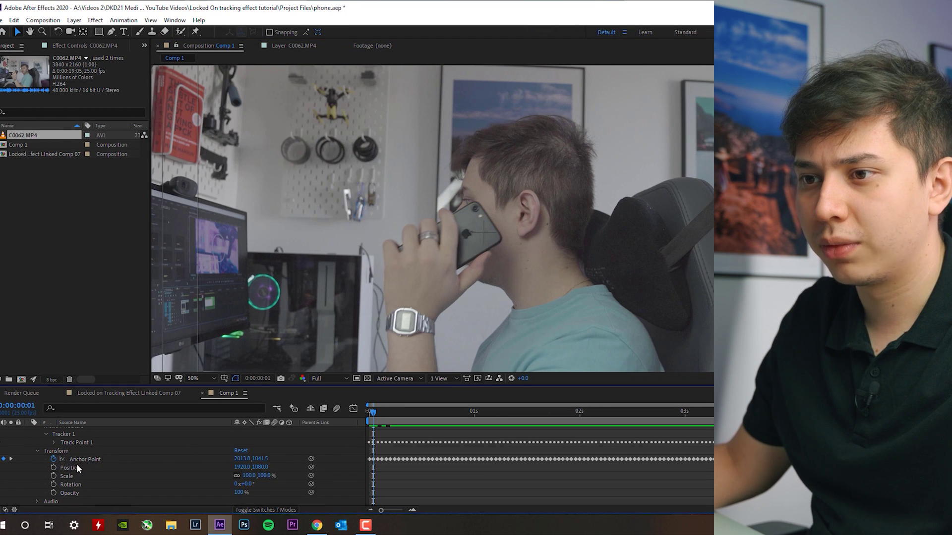
pyautogui.click(74, 465)
pyautogui.scroll(-1, 439, 303)
pyautogui.click(244, 467)
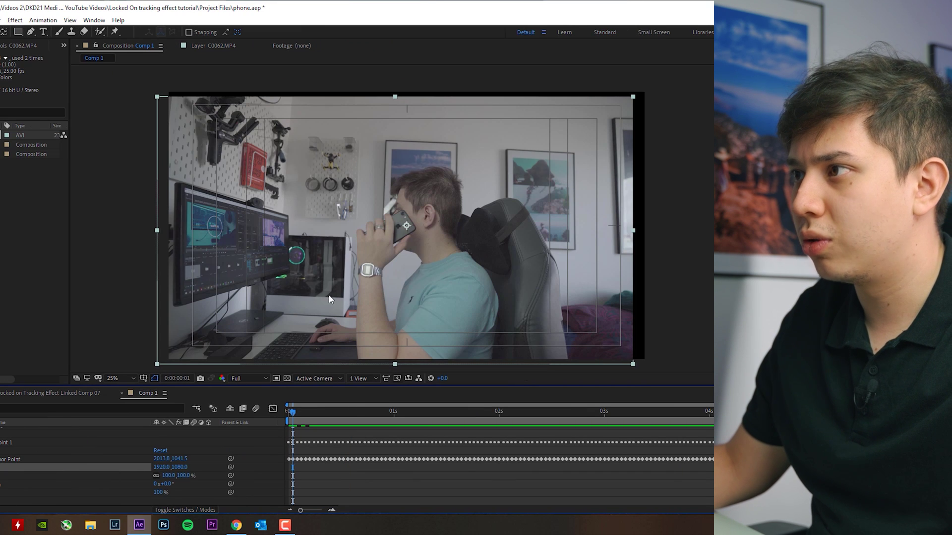
pyautogui.moveTo(385, 298); pyautogui.dragTo(392, 306)
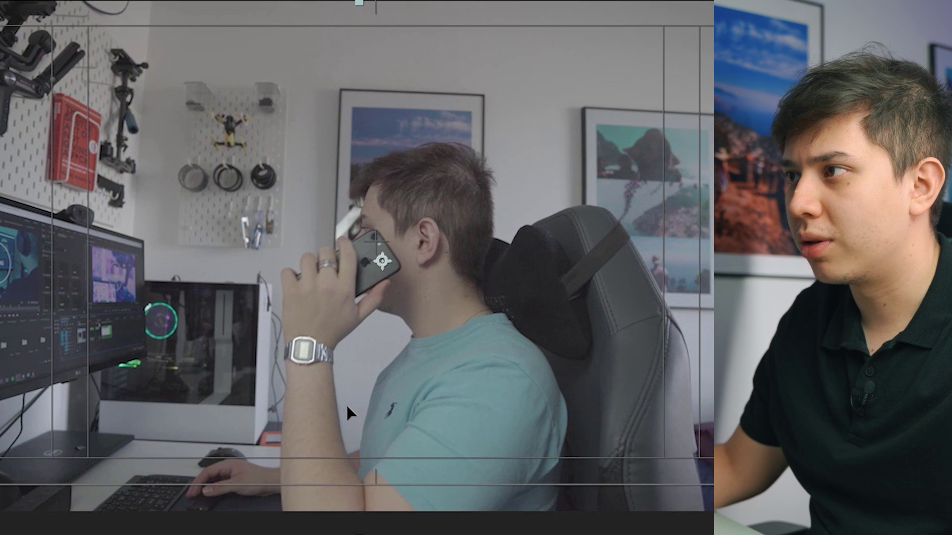
pyautogui.moveTo(346, 403); pyautogui.dragTo(343, 401)
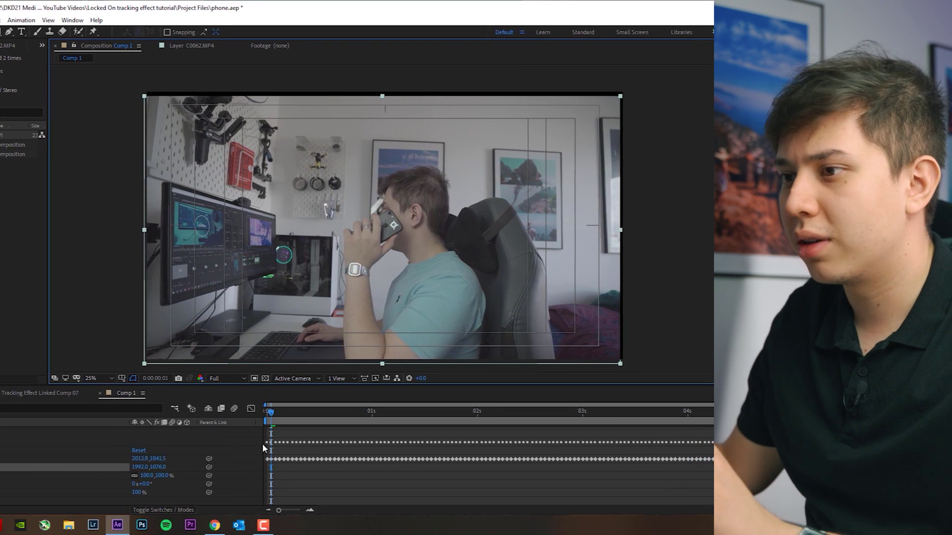
pyautogui.scroll(2, 645, 79)
pyautogui.scroll(-2, 600, 76)
pyautogui.moveTo(600, 75); pyautogui.dragTo(549, 151)
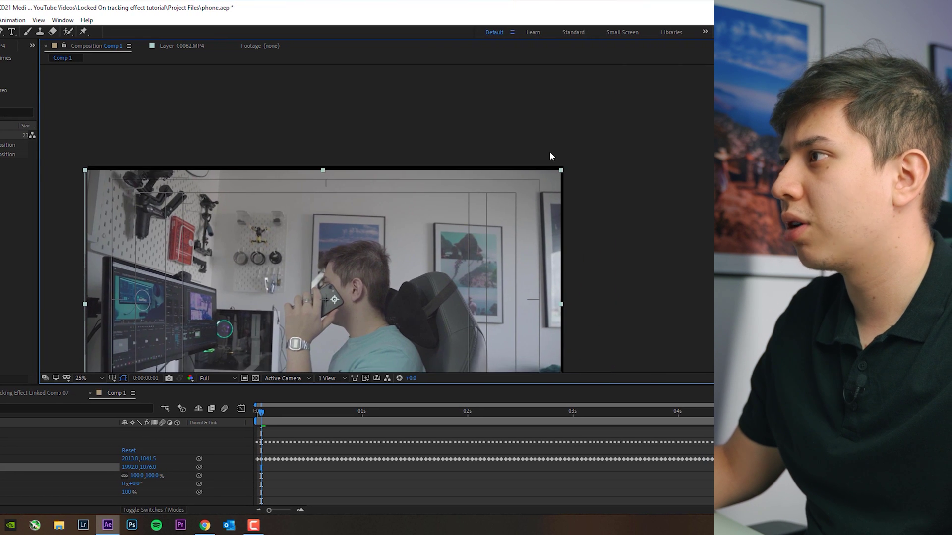
pyautogui.scroll(4, 549, 151)
pyautogui.scroll(-2, 549, 150)
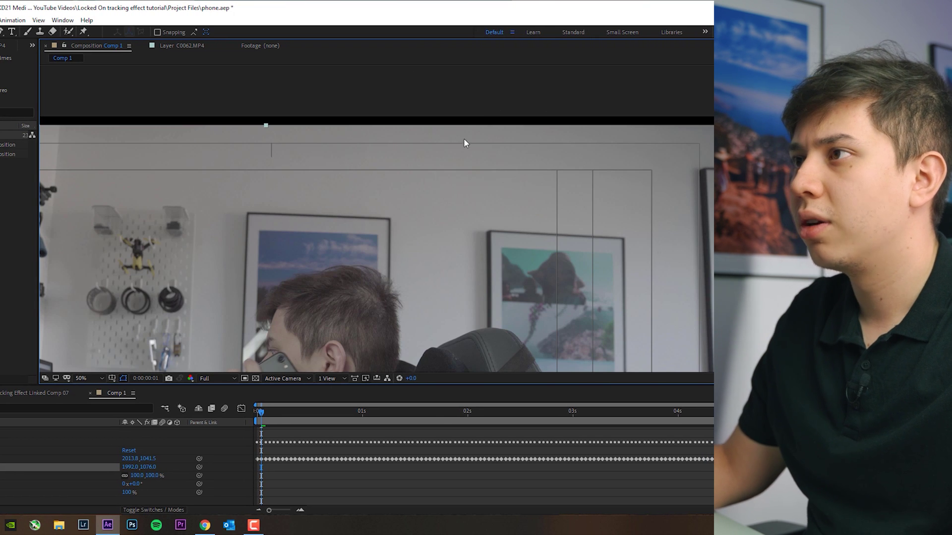
# Scale the phone layer up past 110% and 121%, checking the framing at frame 12
pyautogui.scroll(-4, 419, 240)
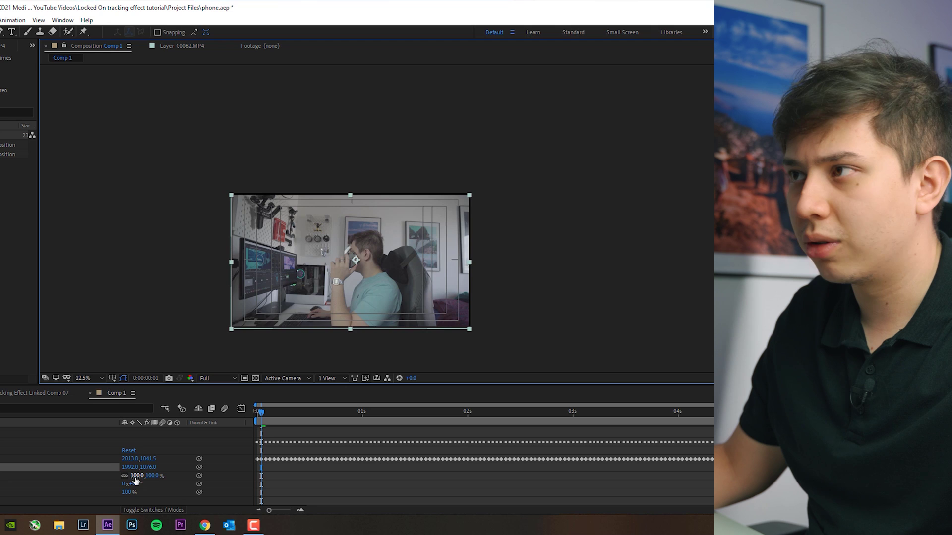
pyautogui.moveTo(135, 478); pyautogui.dragTo(140, 478)
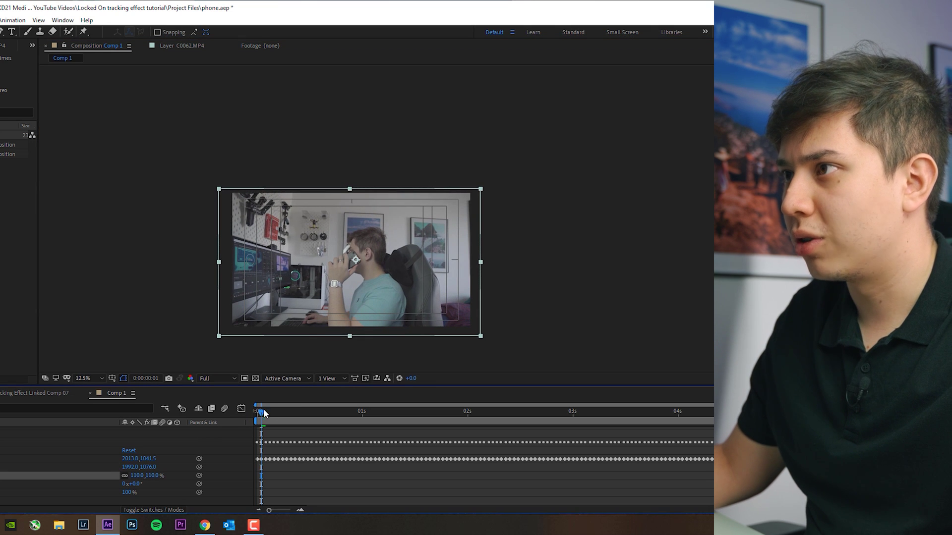
pyautogui.moveTo(264, 410); pyautogui.dragTo(308, 409)
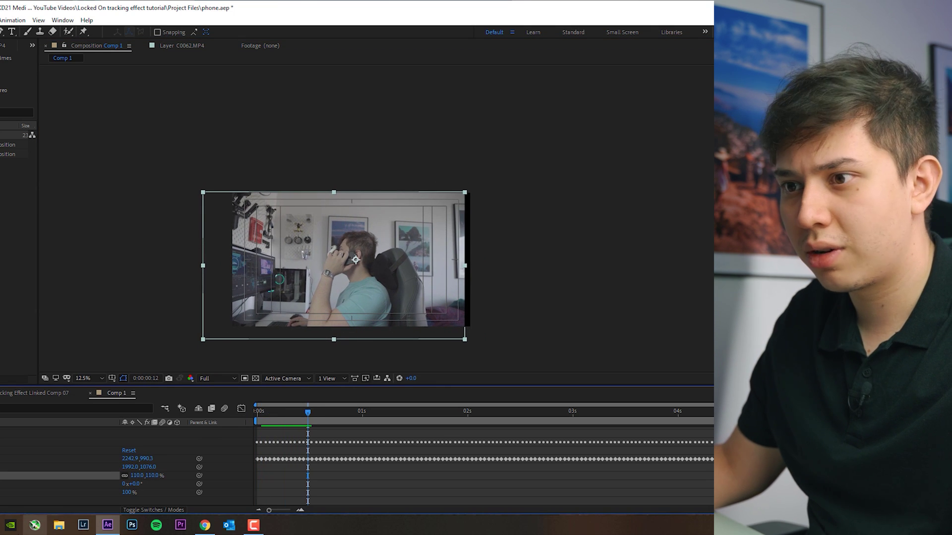
pyautogui.moveTo(143, 476); pyautogui.dragTo(146, 476)
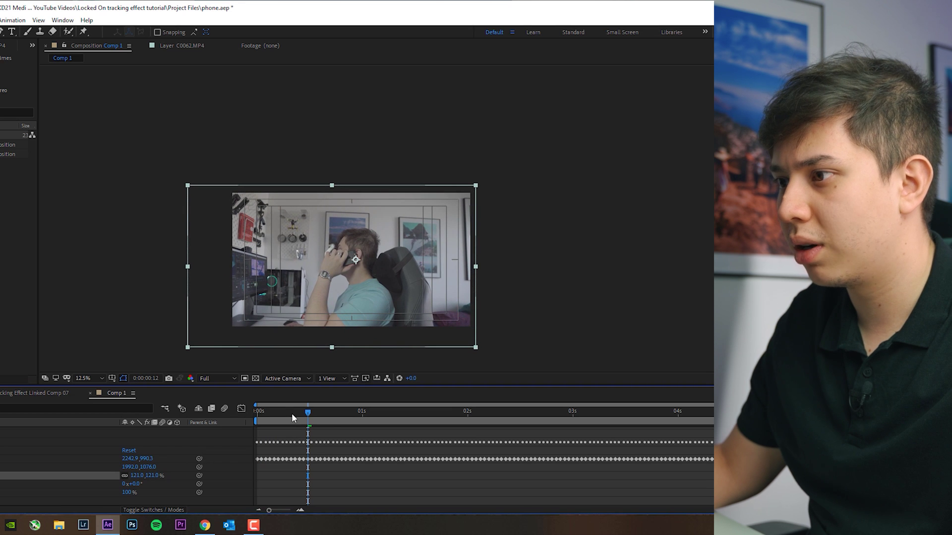
# Hide the safe-area guides, then scrub and play the clip to check for black edges
pyautogui.moveTo(291, 413); pyautogui.dragTo(661, 426)
pyautogui.scroll(1, 300, 286)
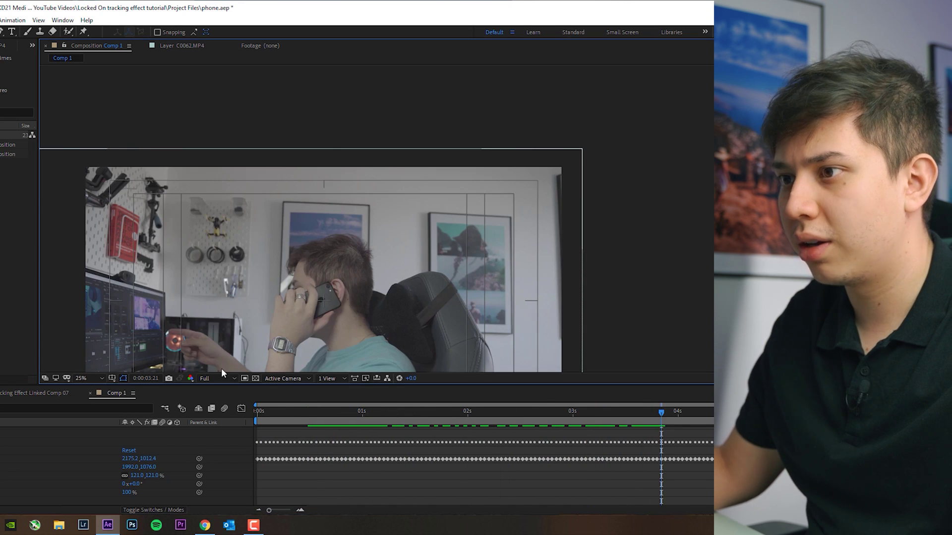
pyautogui.click(113, 378)
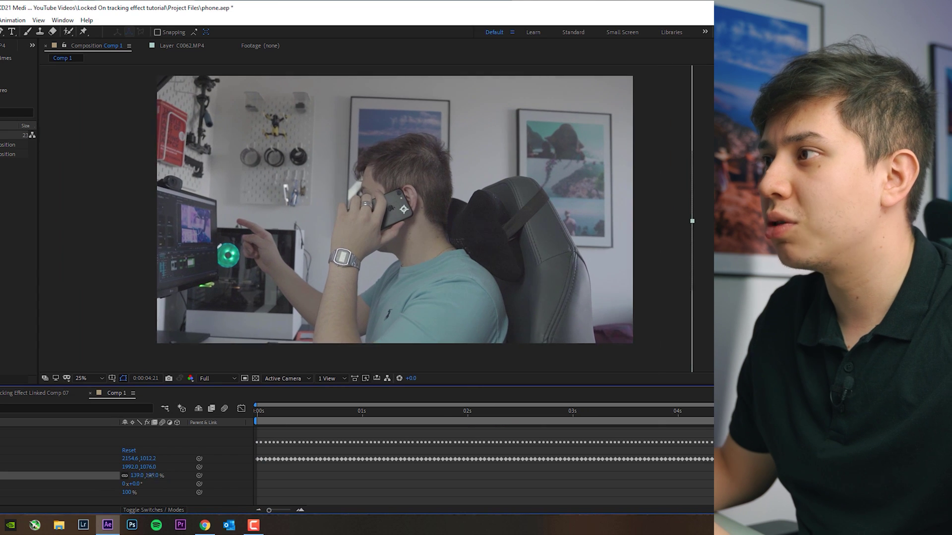
pyautogui.press('space')
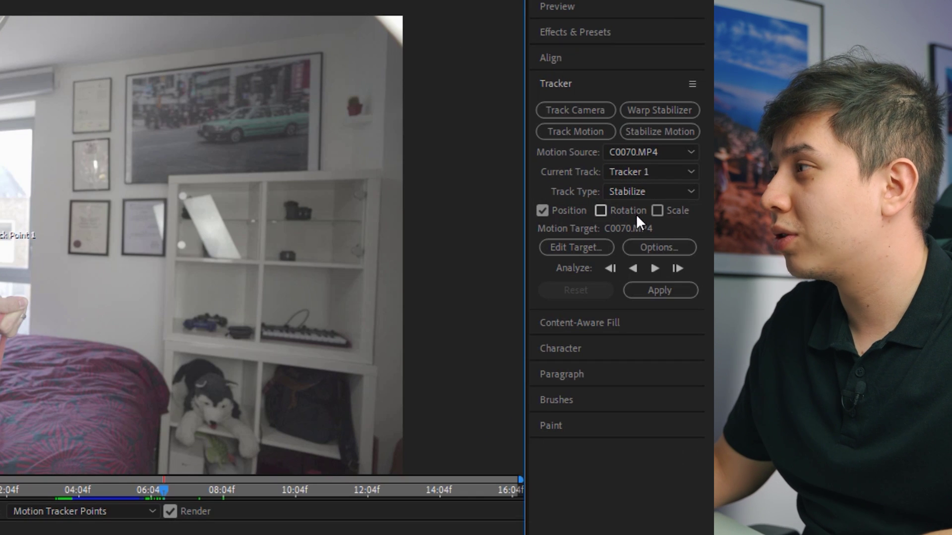
# Enable Rotation tracking, place Track Point 2 on the forearm and Track Point 1 on the hand
pyautogui.click(606, 207)
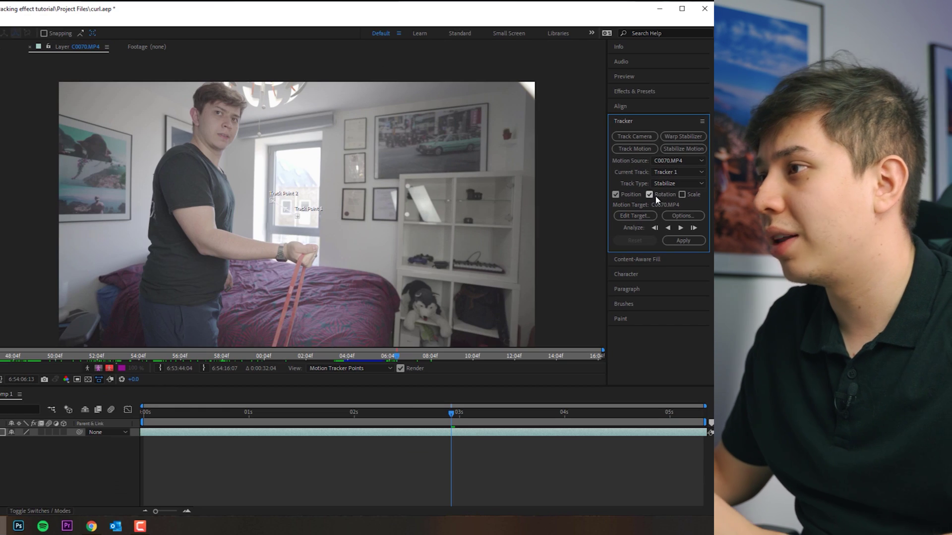
pyautogui.scroll(5, 281, 190)
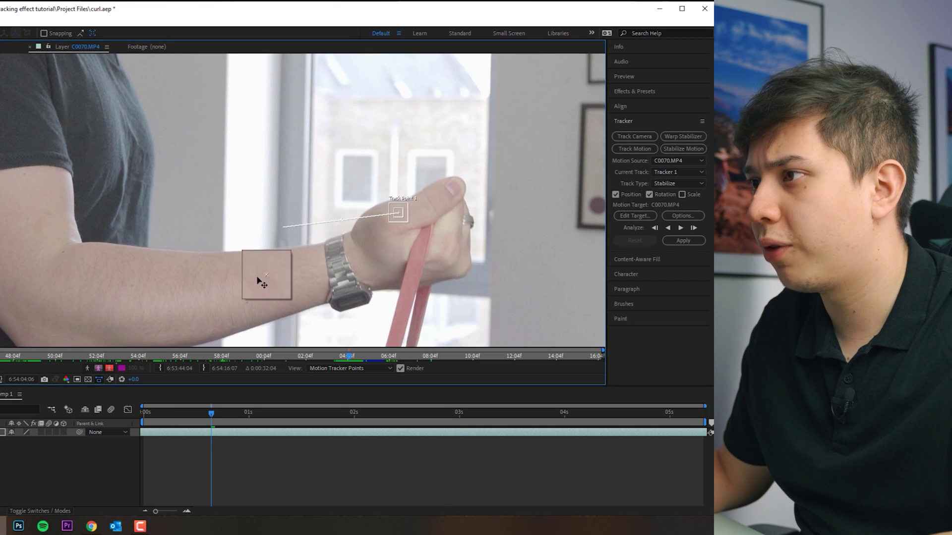
pyautogui.moveTo(249, 282); pyautogui.dragTo(250, 281)
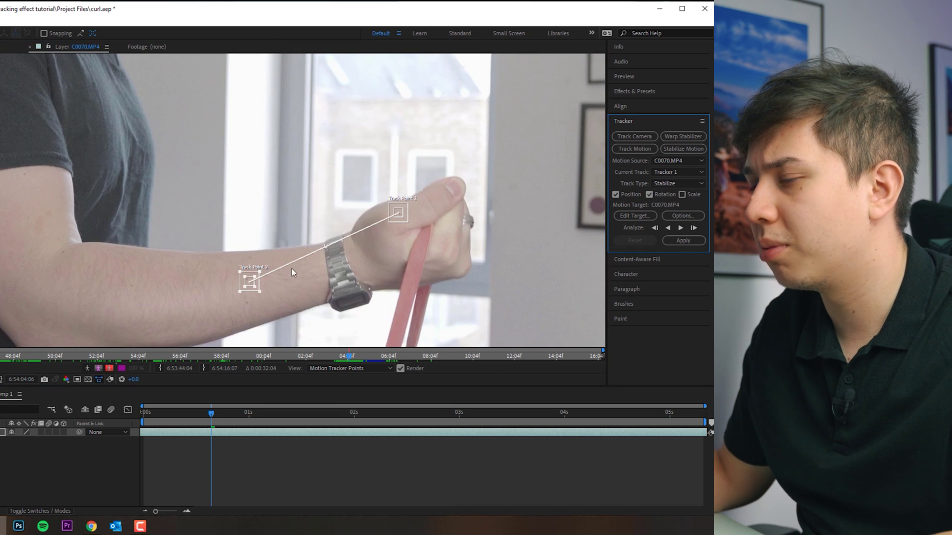
pyautogui.press('pageup')
pyautogui.press('pageup')
pyautogui.press('pageup')
pyautogui.press('pageup')
pyautogui.press('pageup')
pyautogui.press('pageup')
pyautogui.press('pageup')
pyautogui.press('pageup')
pyautogui.press('pageup')
pyautogui.press('pageup')
pyautogui.press('pageup')
pyautogui.press('pageup')
pyautogui.press('pageup')
pyautogui.press('pageup')
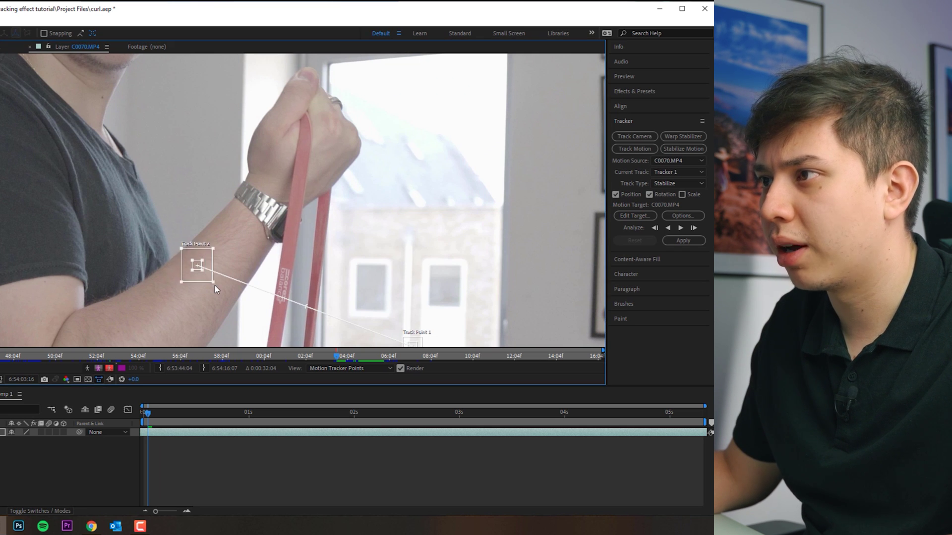
pyautogui.moveTo(413, 341); pyautogui.dragTo(385, 211)
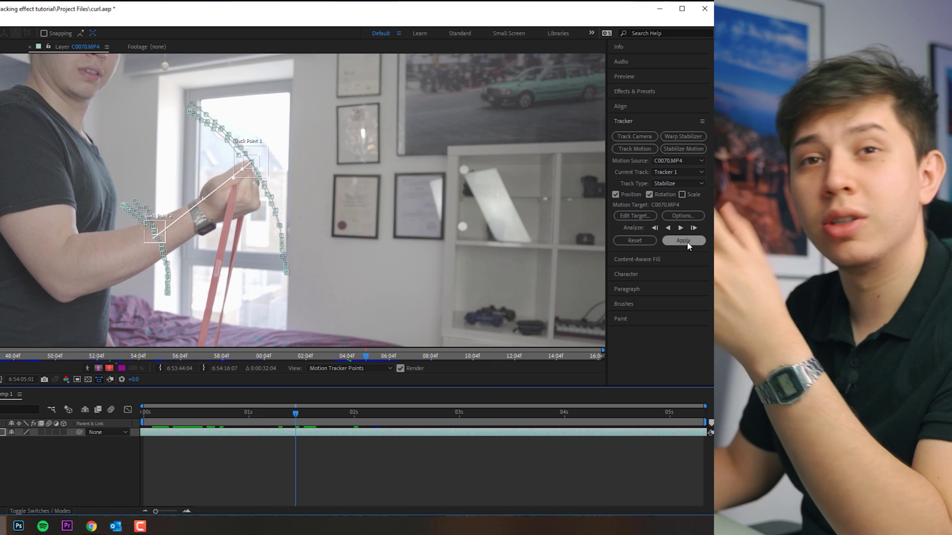
# Apply the curl clip's position-and-rotation track in X and Y, then scrub back to review it
pyautogui.click(684, 241)
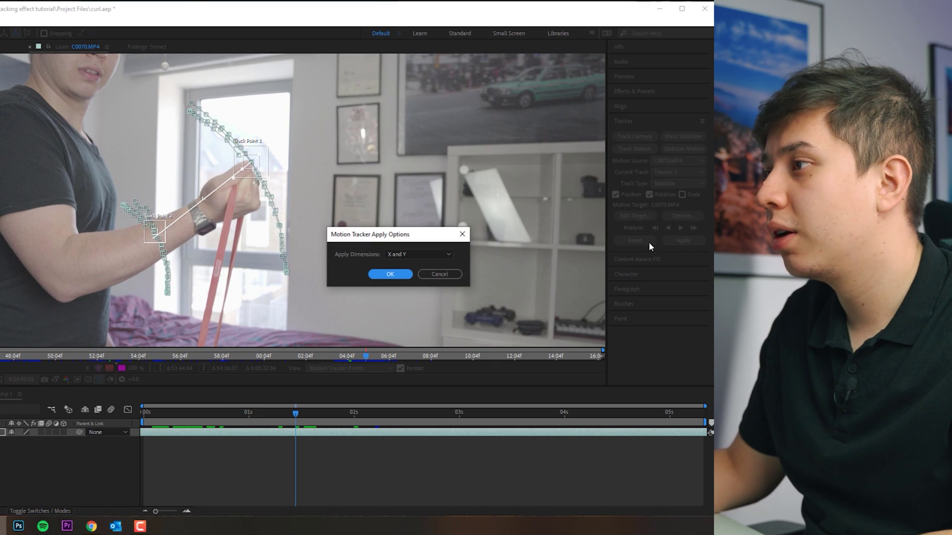
pyautogui.click(399, 278)
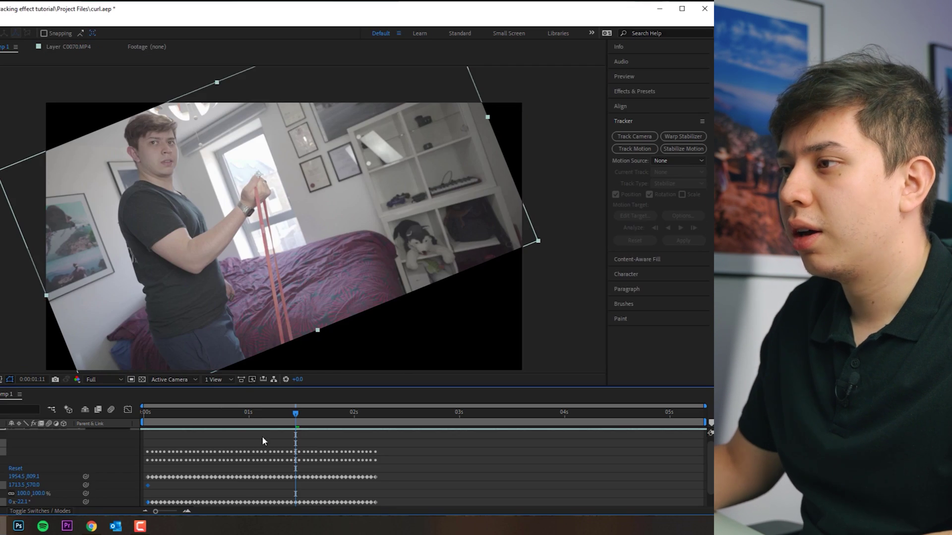
pyautogui.moveTo(219, 411); pyautogui.dragTo(262, 412)
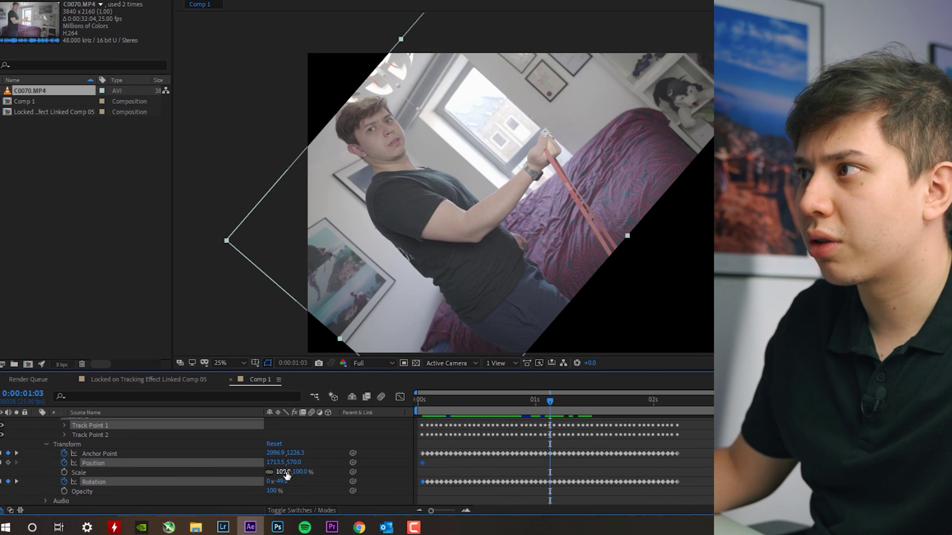
# Enlarge the curl clip to 296% and move its position to 2233.5, 275
pyautogui.moveTo(287, 472); pyautogui.dragTo(399, 483)
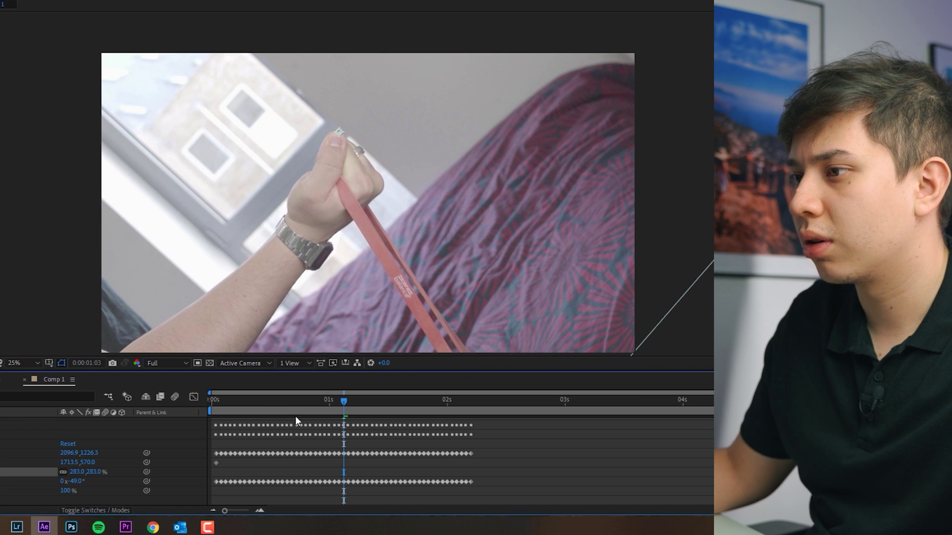
pyautogui.moveTo(295, 417); pyautogui.dragTo(216, 402)
pyautogui.moveTo(92, 463); pyautogui.dragTo(186, 472)
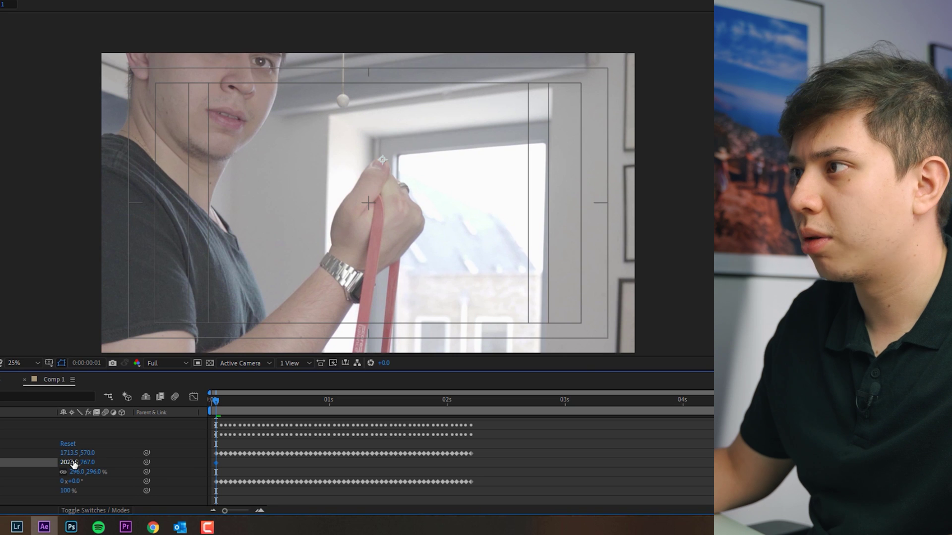
pyautogui.moveTo(74, 465); pyautogui.dragTo(42, 470)
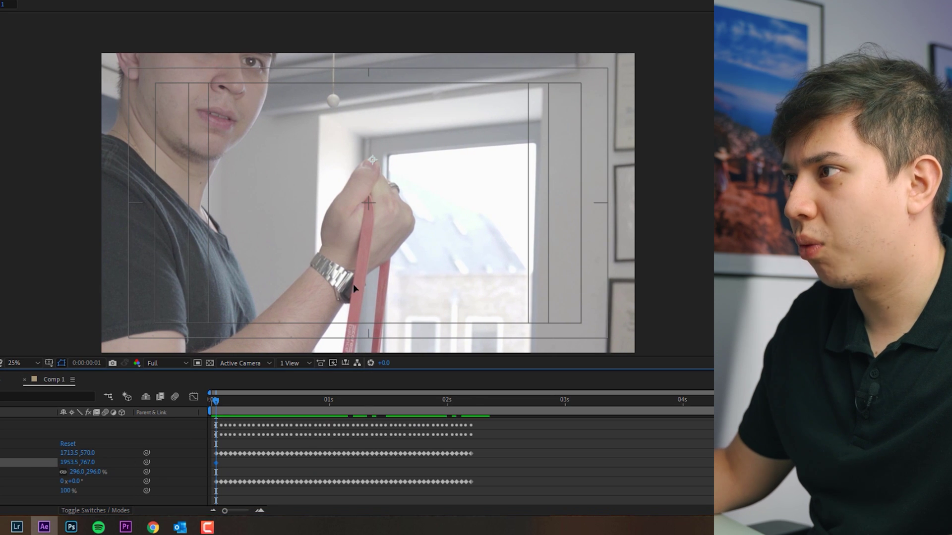
pyautogui.moveTo(352, 286); pyautogui.dragTo(380, 229)
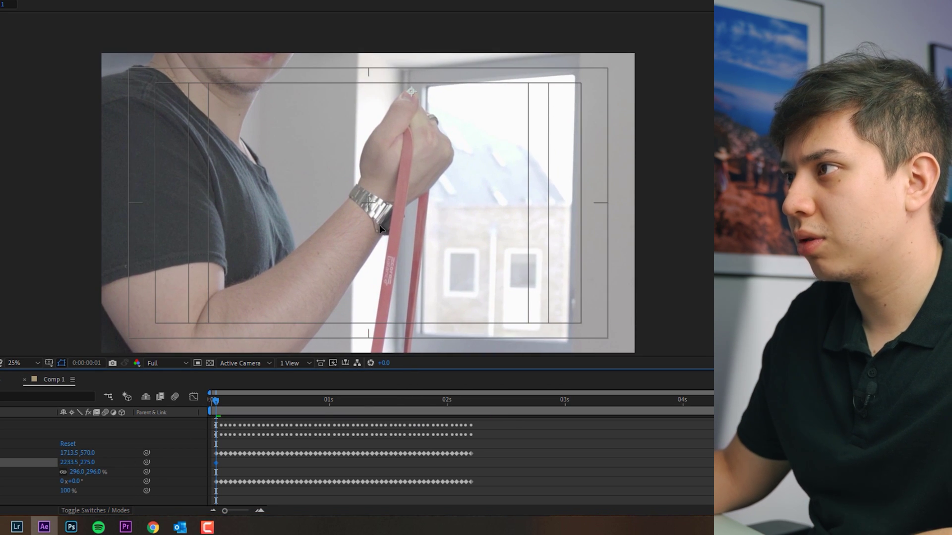
# Preview the stabilized curl clip, zooming the view out to see the whole frame
pyautogui.press('space')
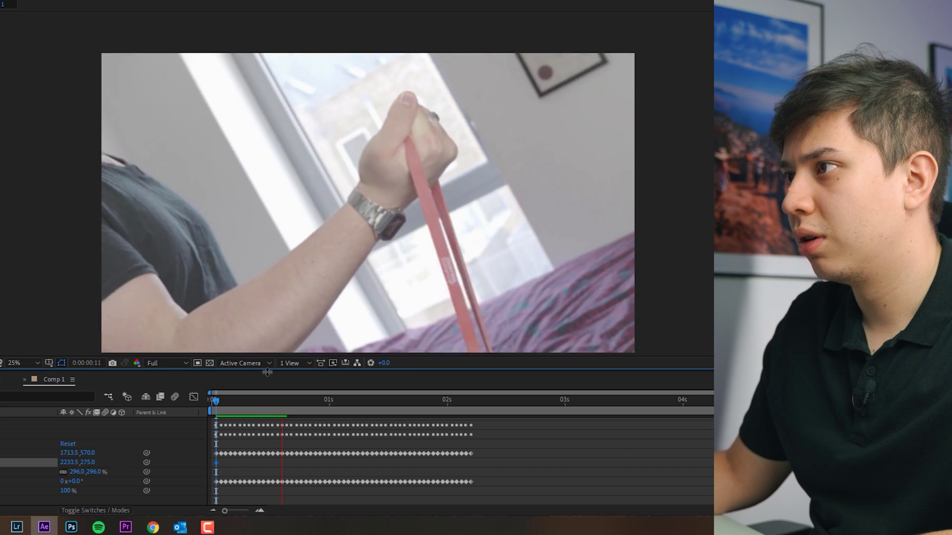
pyautogui.press('space')
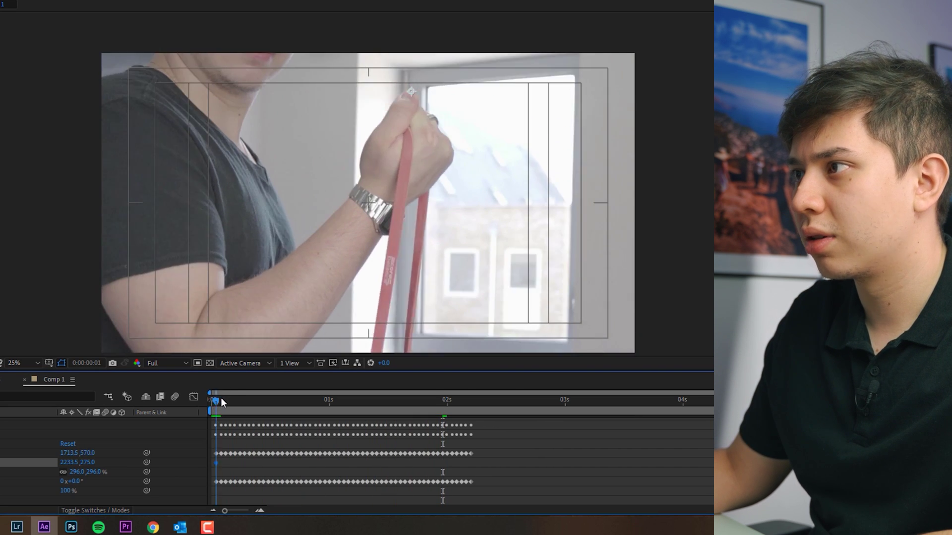
pyautogui.press(',')
pyautogui.press('space')
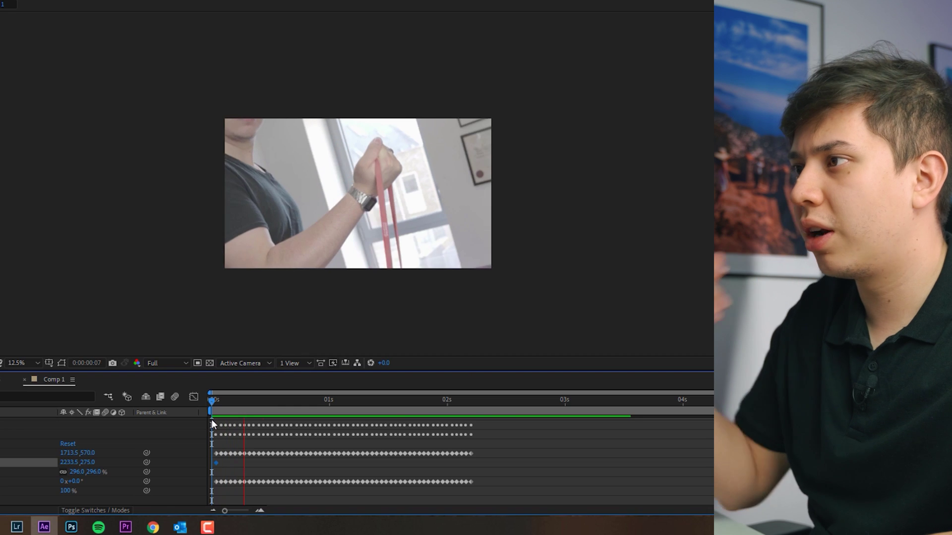
pyautogui.scroll(2, 197, 412)
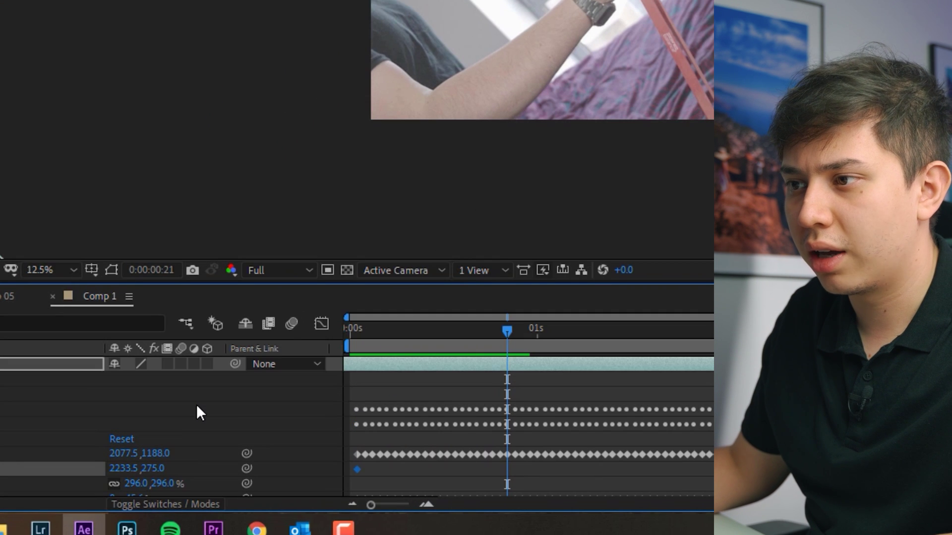